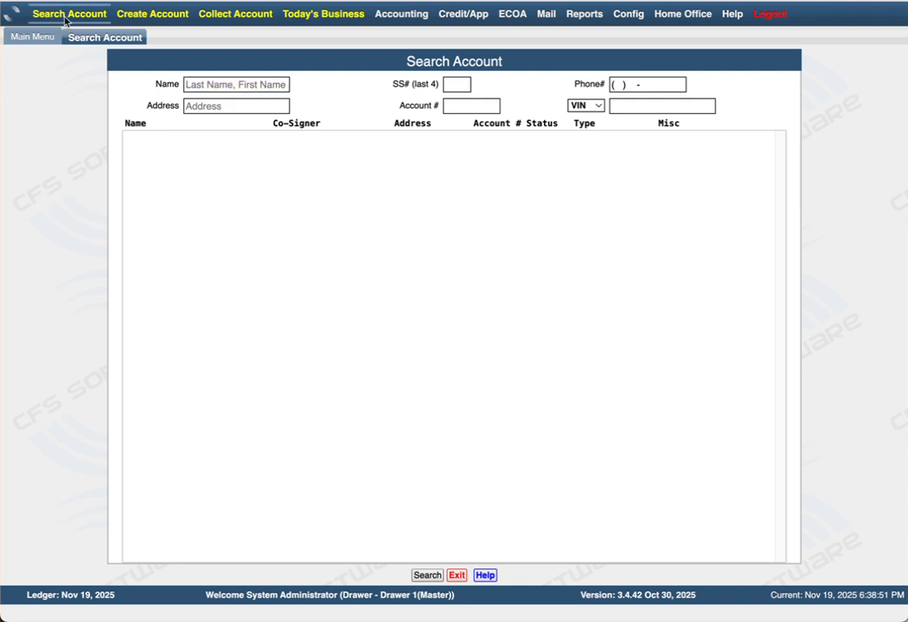
Run a blank account search and open the record of the thirteenth customer listed.
{"action": "left_click", "coordinate": [65, 15]}
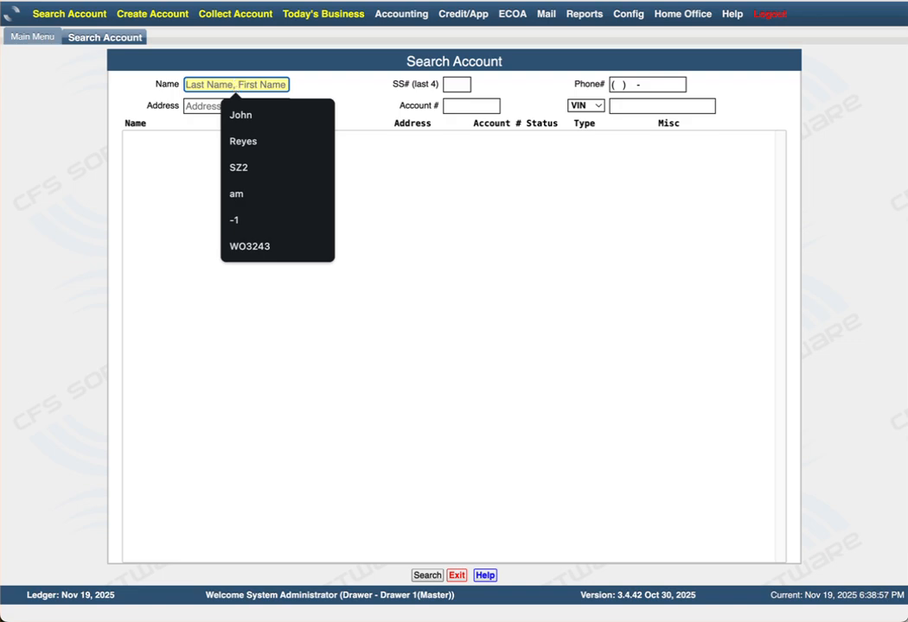
{"action": "key", "text": "Return"}
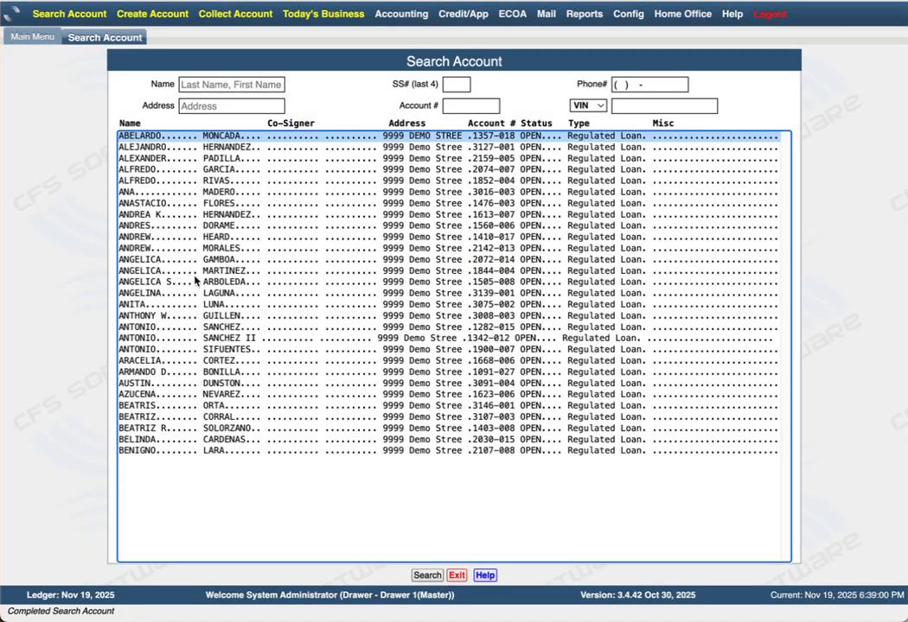
{"action": "double_click", "coordinate": [198, 271]}
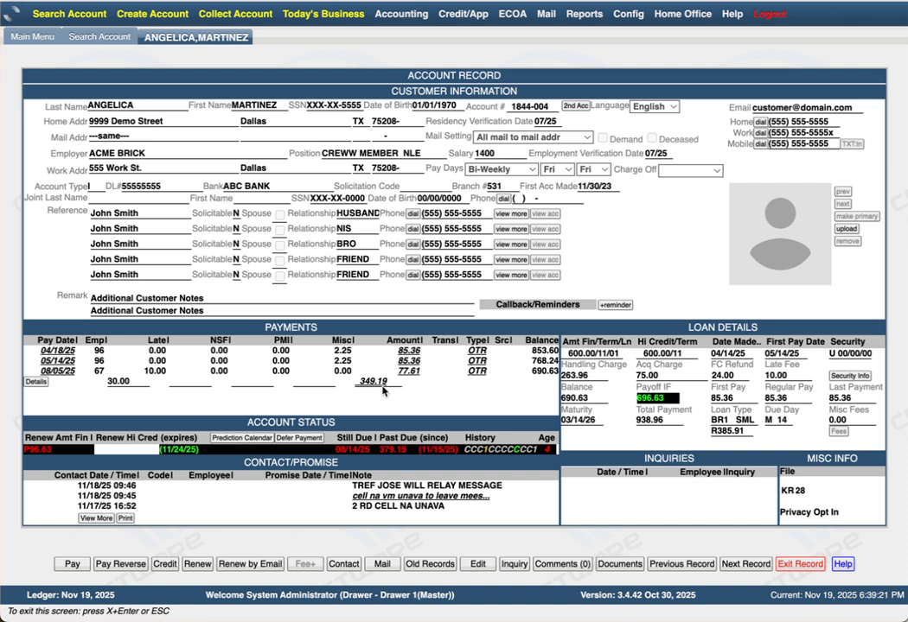
Post a cash payment of 200 with 200 tendered on this account and confirm it with the P payment receipt option.
{"action": "mouse_move", "coordinate": [367, 385]}
{"action": "left_click", "coordinate": [74, 565]}
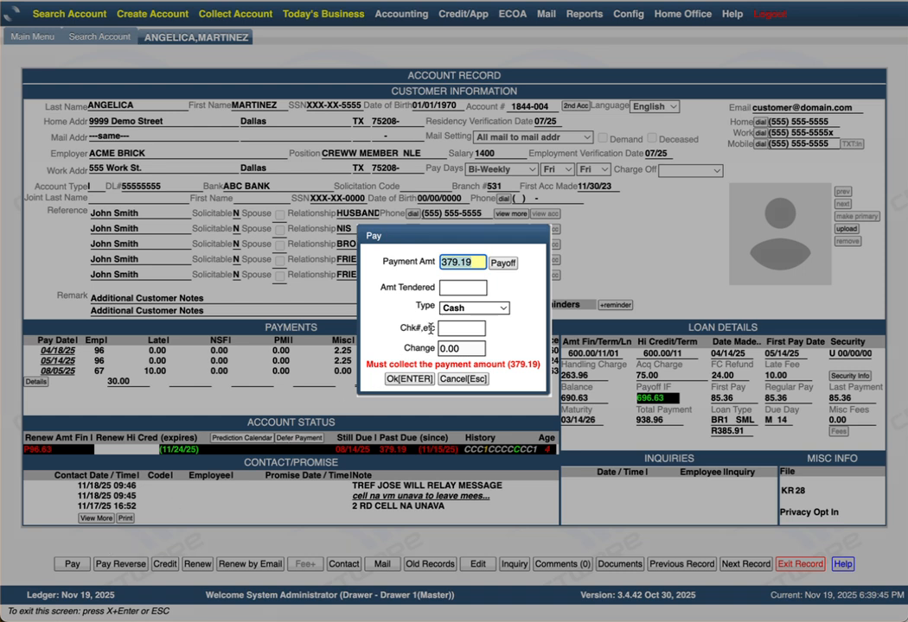
{"action": "left_click", "coordinate": [465, 288]}
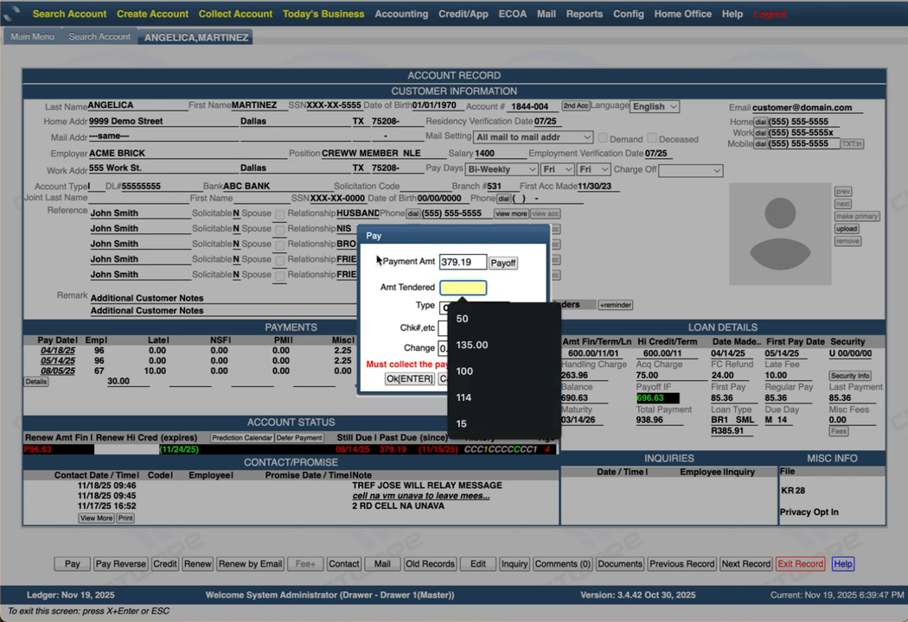
{"action": "left_click", "coordinate": [474, 262]}
{"action": "left_click_drag", "start_coordinate": [474, 262], "coordinate": [407, 265]}
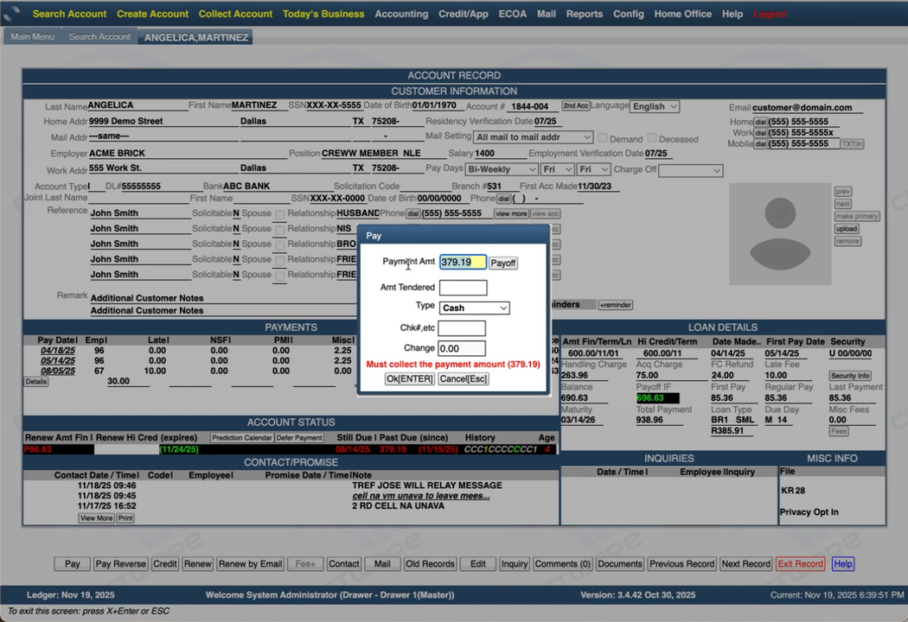
{"action": "type", "text": "200"}
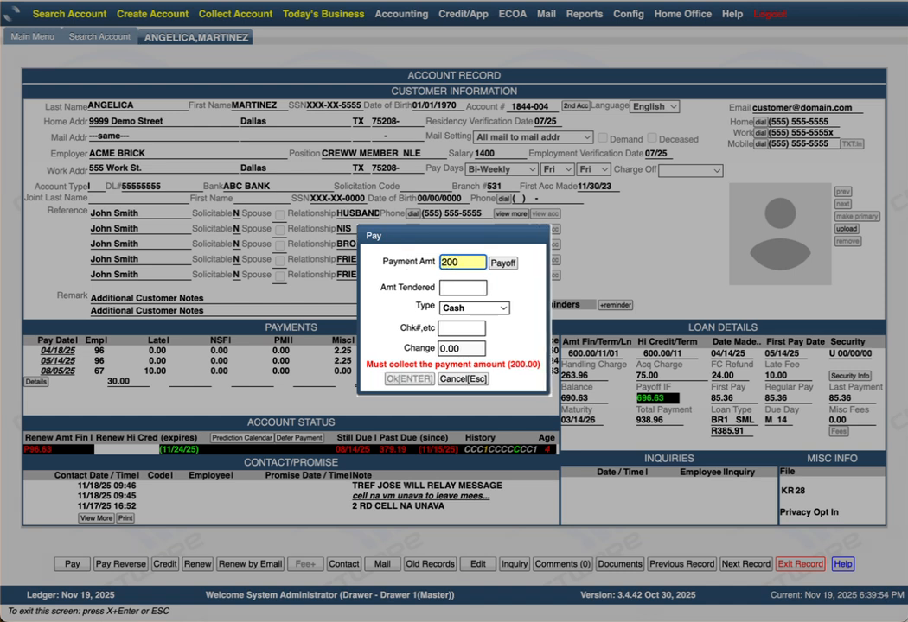
{"action": "left_click", "coordinate": [464, 286]}
{"action": "type", "text": "2"}
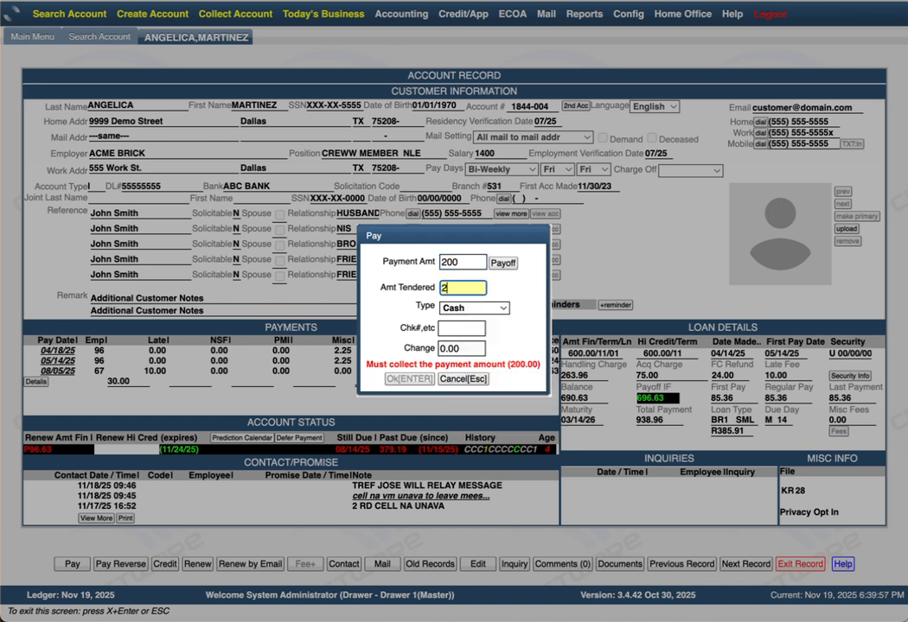
{"action": "type", "text": "00"}
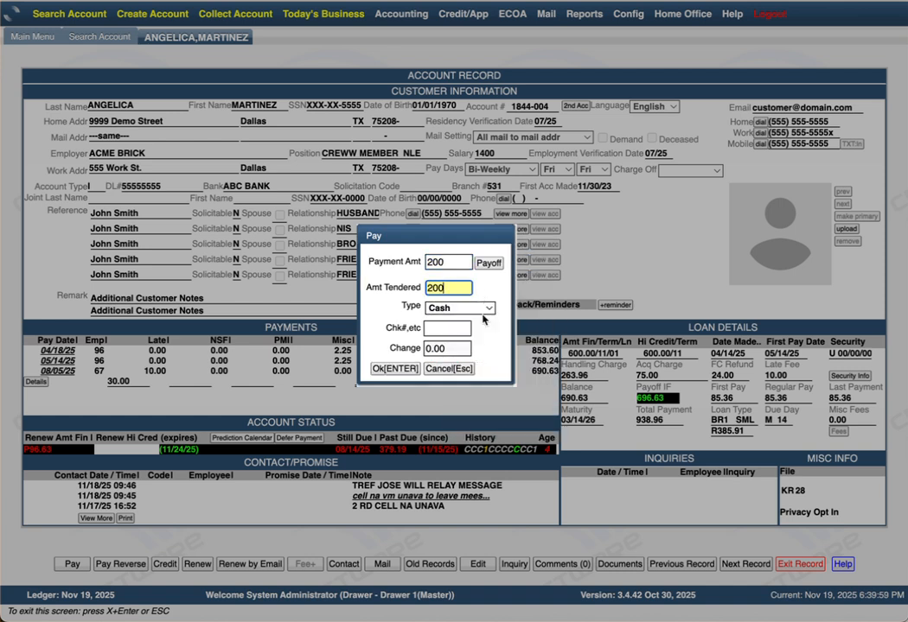
{"action": "left_click", "coordinate": [391, 370]}
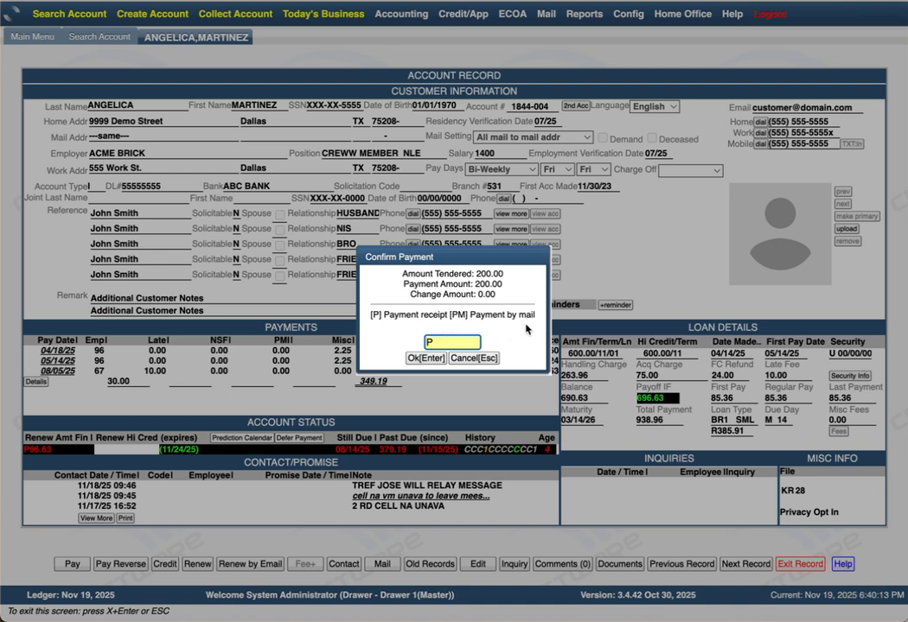
{"action": "left_click", "coordinate": [417, 359]}
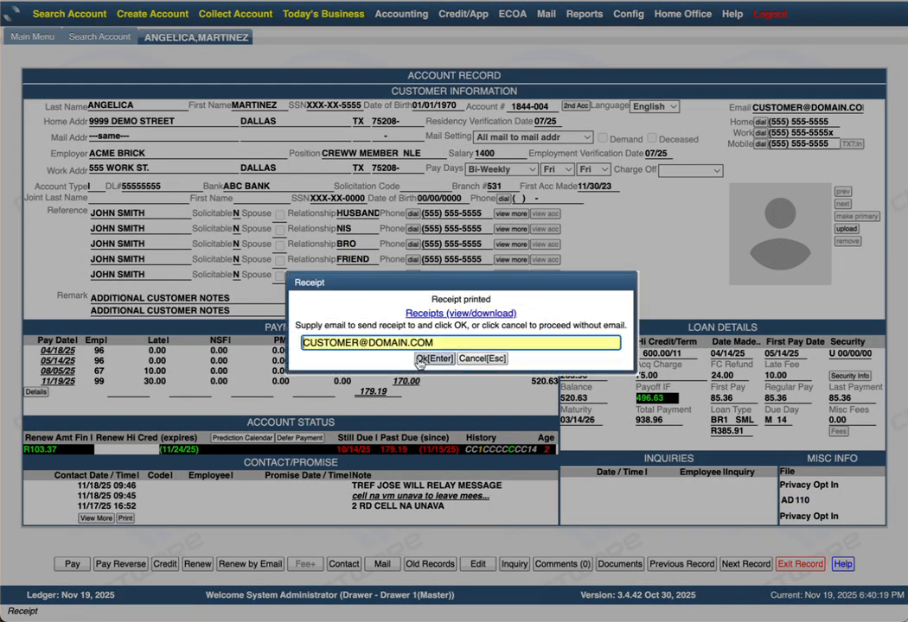
View the printed loan payment receipt, close it, and proceed without emailing it.
{"action": "left_click", "coordinate": [446, 314]}
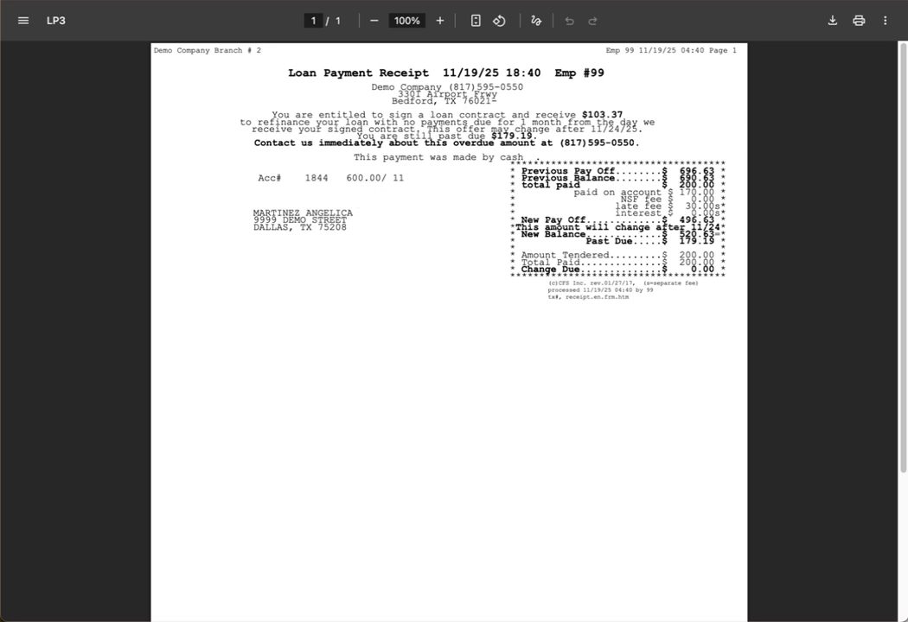
{"action": "left_click", "coordinate": [285, 2]}
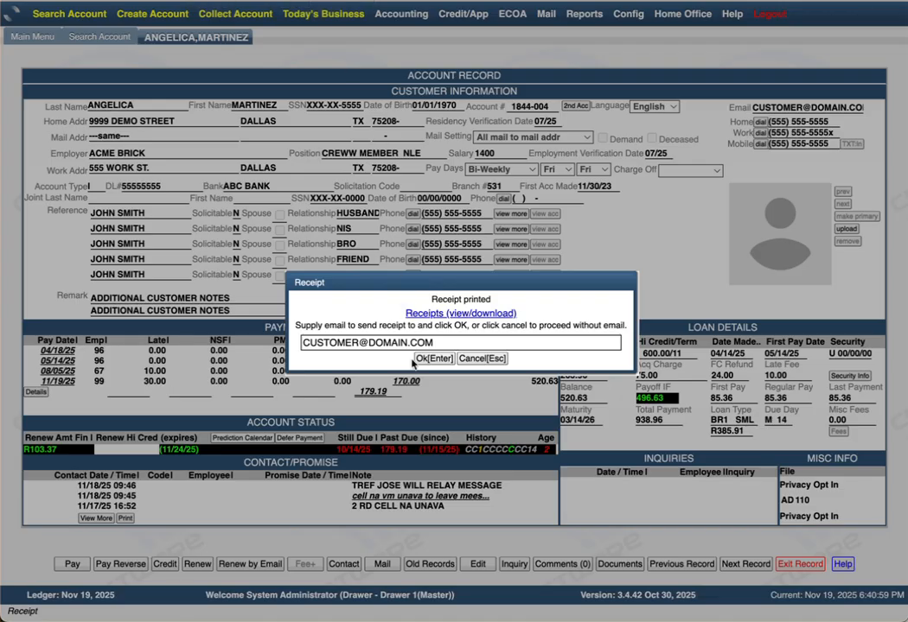
{"action": "left_click", "coordinate": [487, 360]}
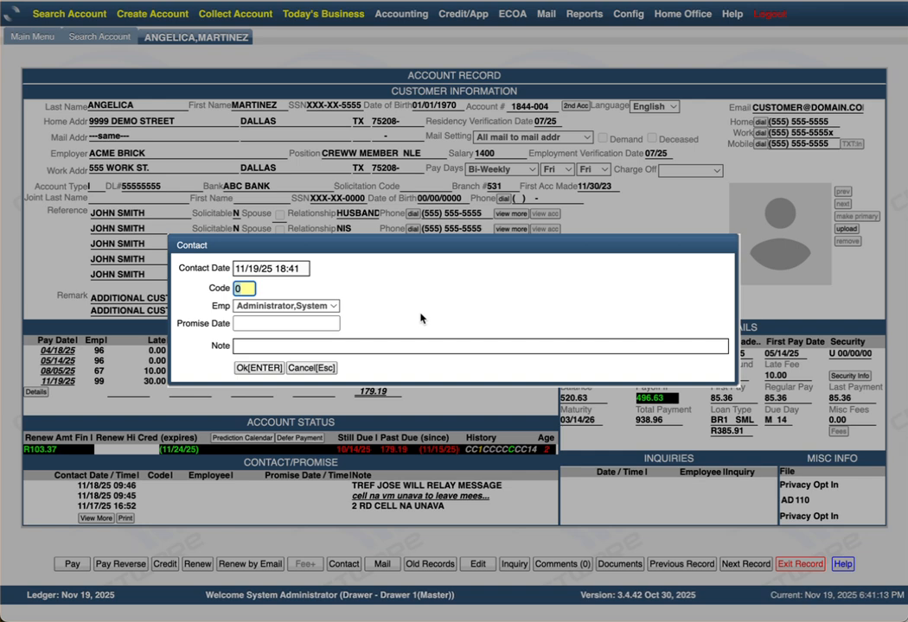
Record a contact entry with promise date 11/28/2025 and the note "pay the rest".
{"action": "left_click_drag", "start_coordinate": [432, 253], "coordinate": [409, 304]}
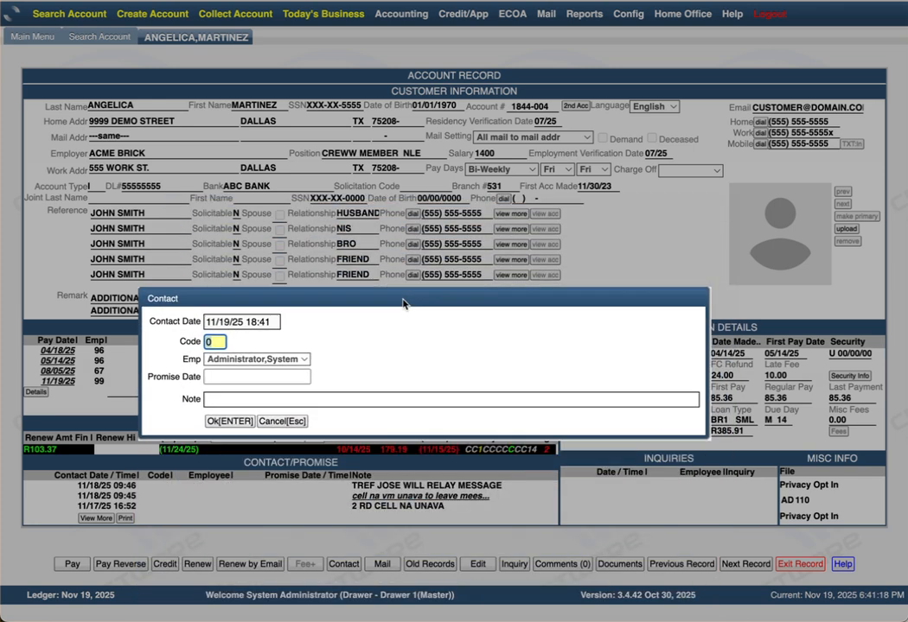
{"action": "left_click", "coordinate": [228, 377]}
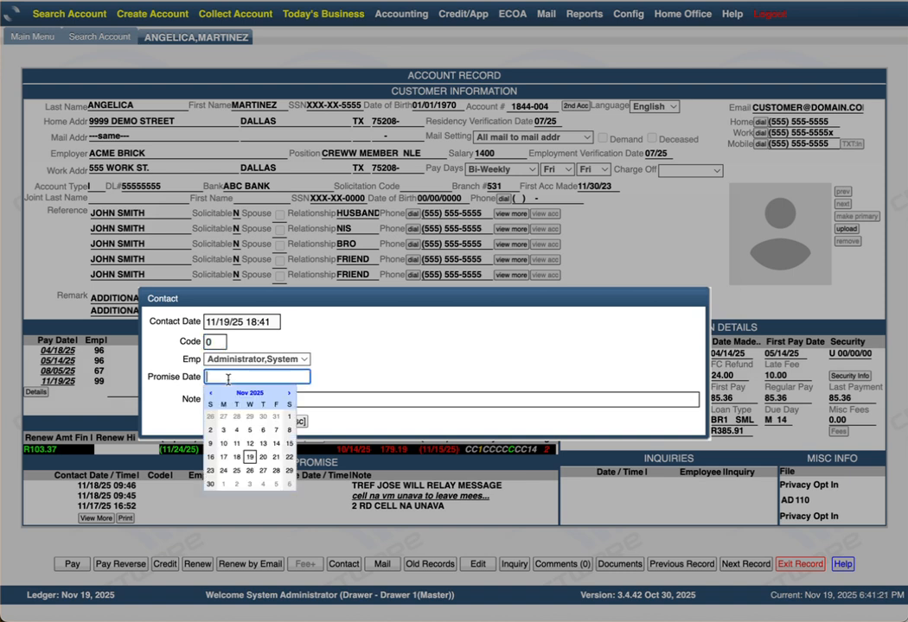
{"action": "left_click", "coordinate": [277, 477]}
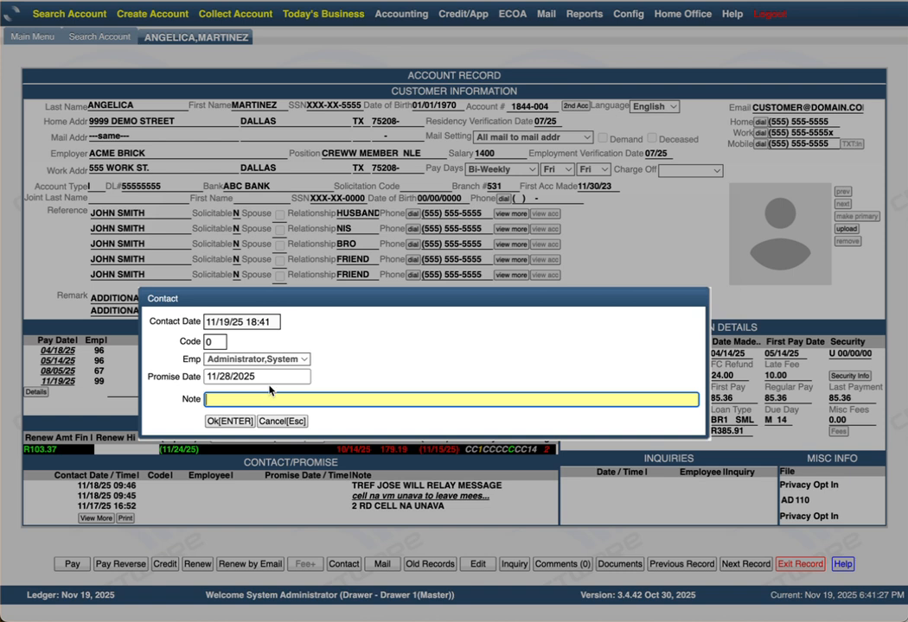
{"action": "type", "text": "pay the rest"}
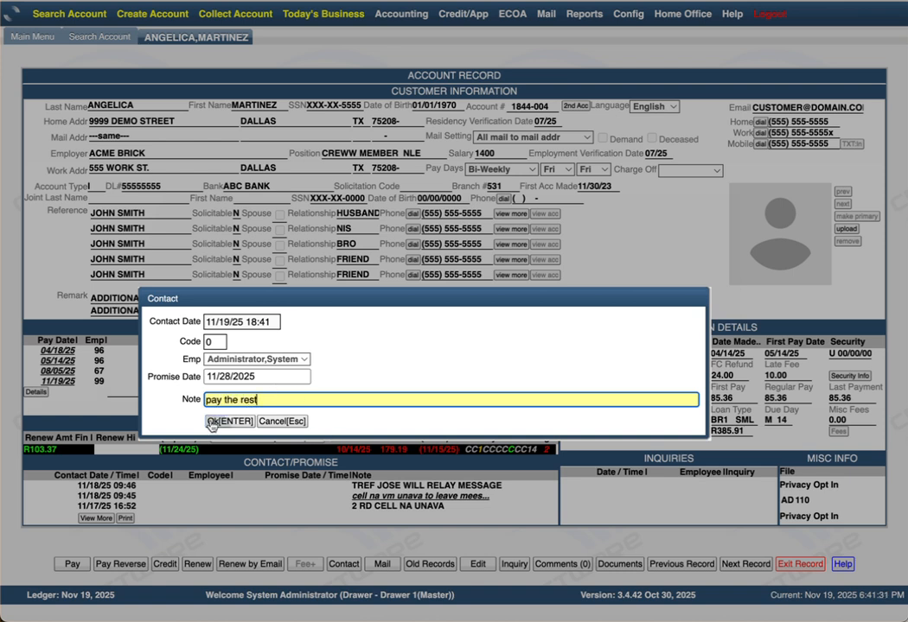
{"action": "left_click", "coordinate": [227, 422]}
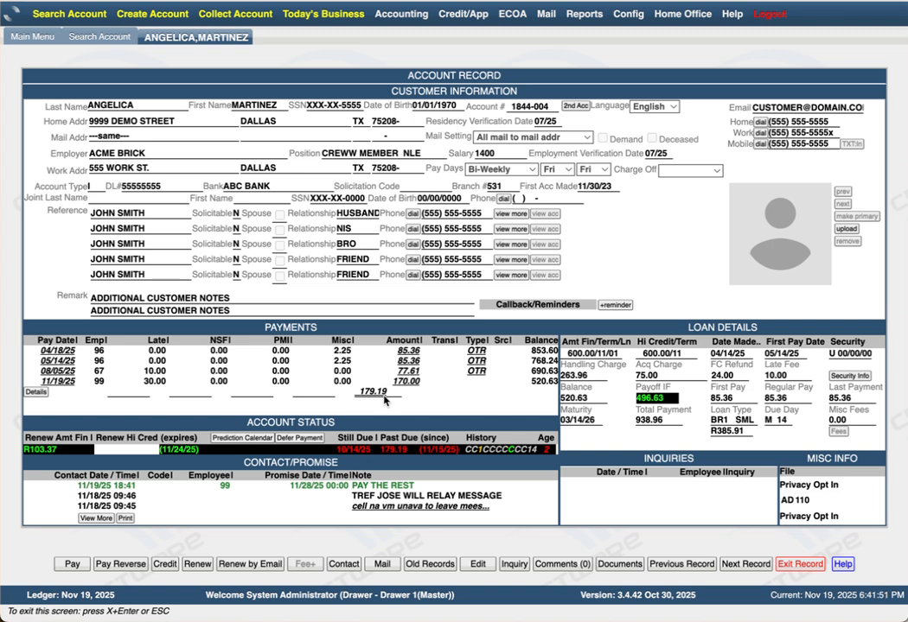
Go to the next account record and post a cash payment of 30 with 30 tendered, using the P payment receipt option.
{"action": "mouse_move", "coordinate": [393, 400]}
{"action": "left_click", "coordinate": [745, 565]}
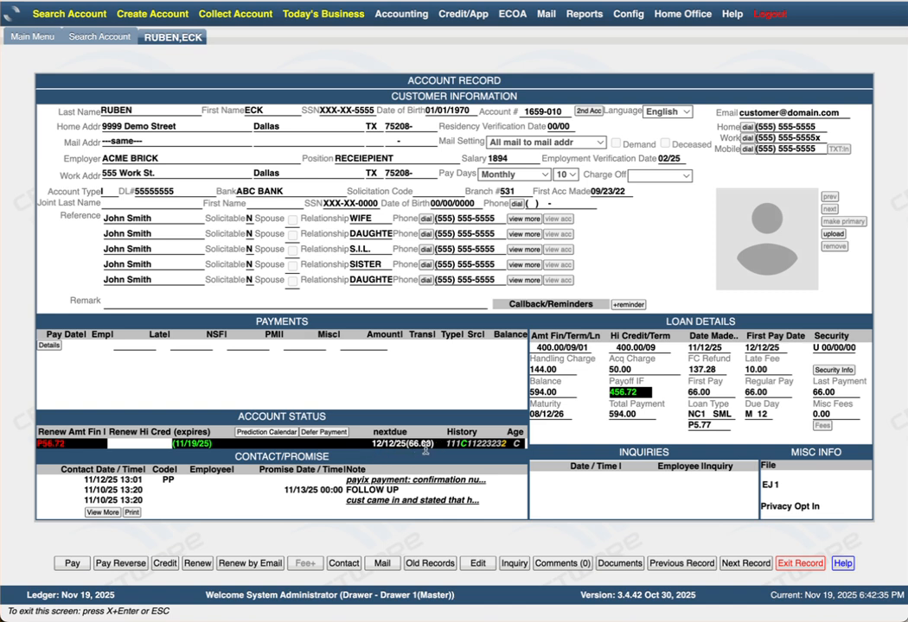
{"action": "left_click", "coordinate": [74, 564]}
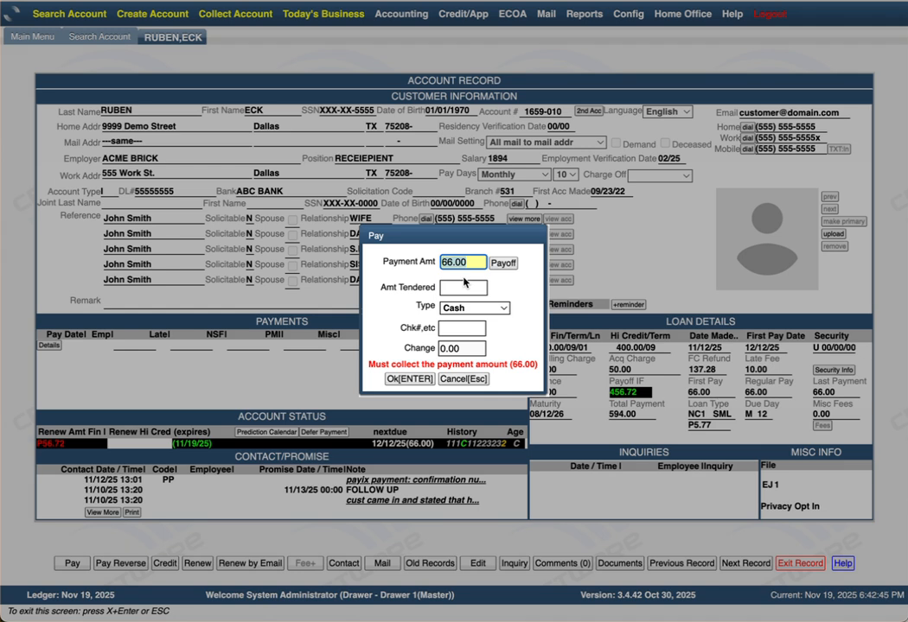
{"action": "type", "text": "20"}
{"action": "key", "text": "BackSpace"}
{"action": "key", "text": "BackSpace"}
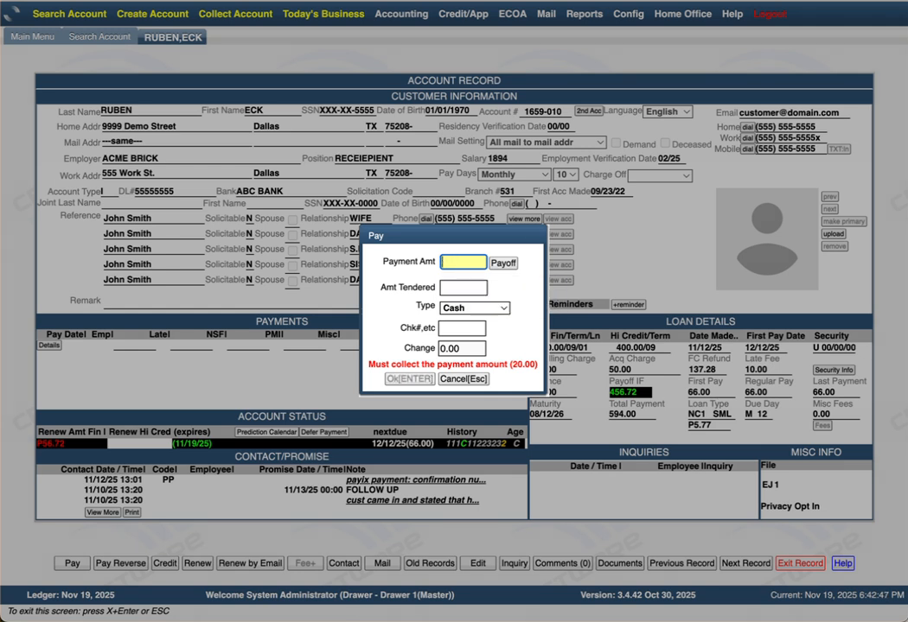
{"action": "type", "text": "30"}
{"action": "key", "text": "Tab"}
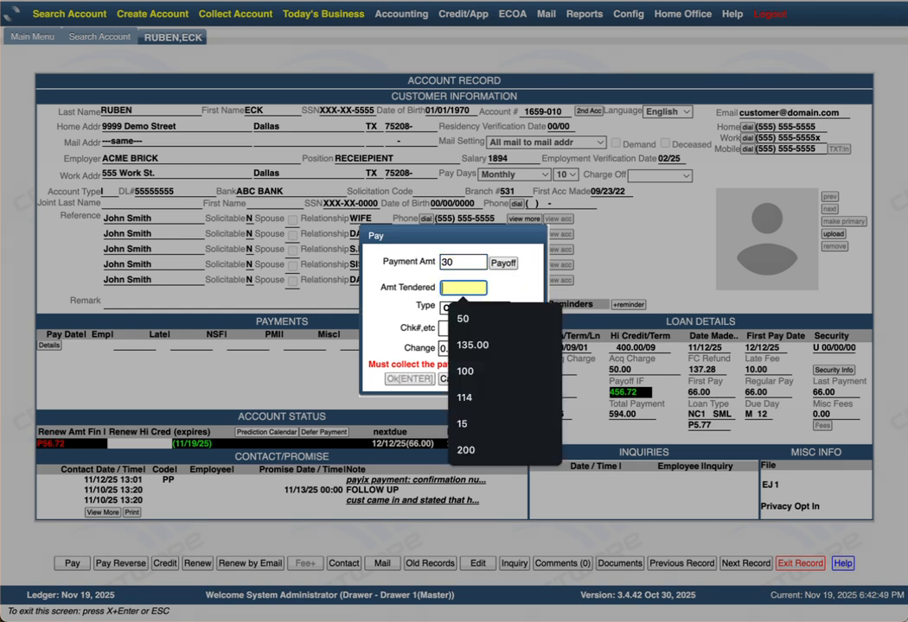
{"action": "type", "text": "30"}
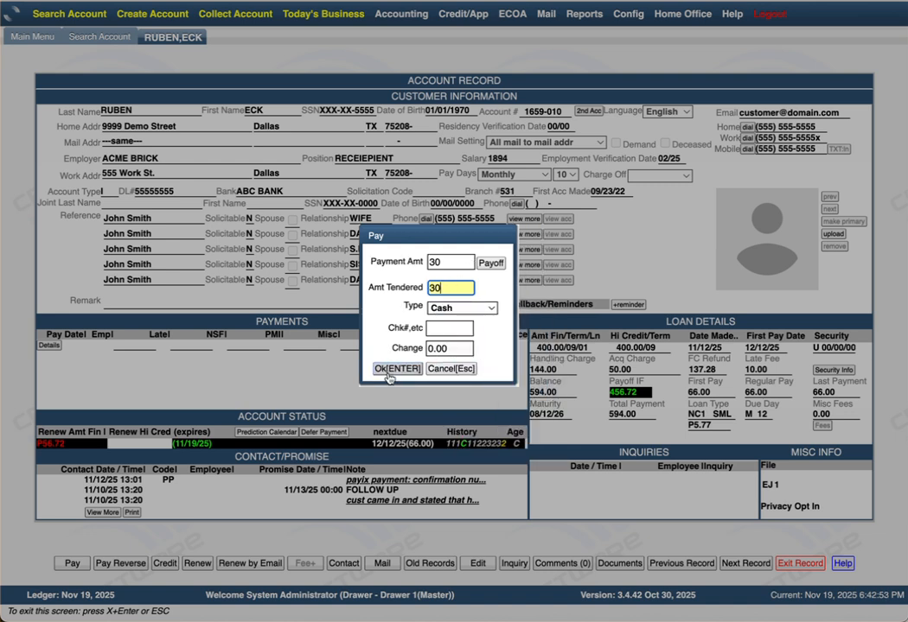
{"action": "left_click", "coordinate": [397, 368]}
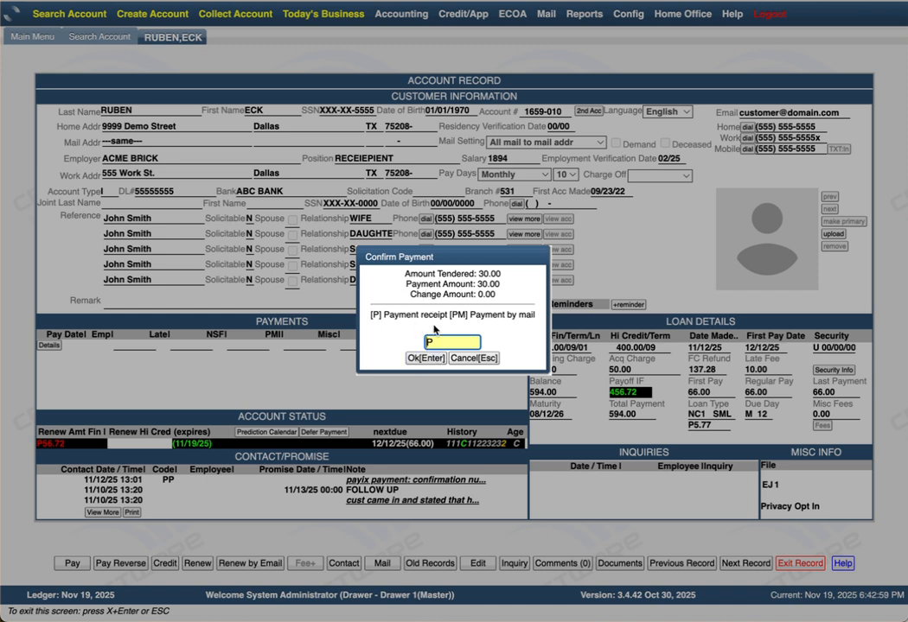
{"action": "left_click", "coordinate": [425, 359]}
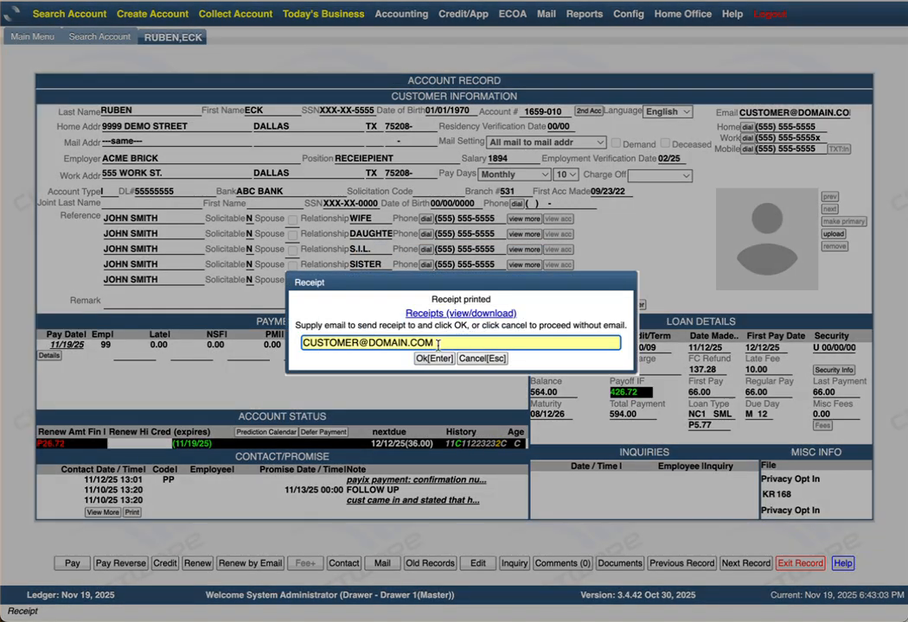
View the receipt for the payment of 30, close it, and decline the email copy.
{"action": "left_click", "coordinate": [446, 317]}
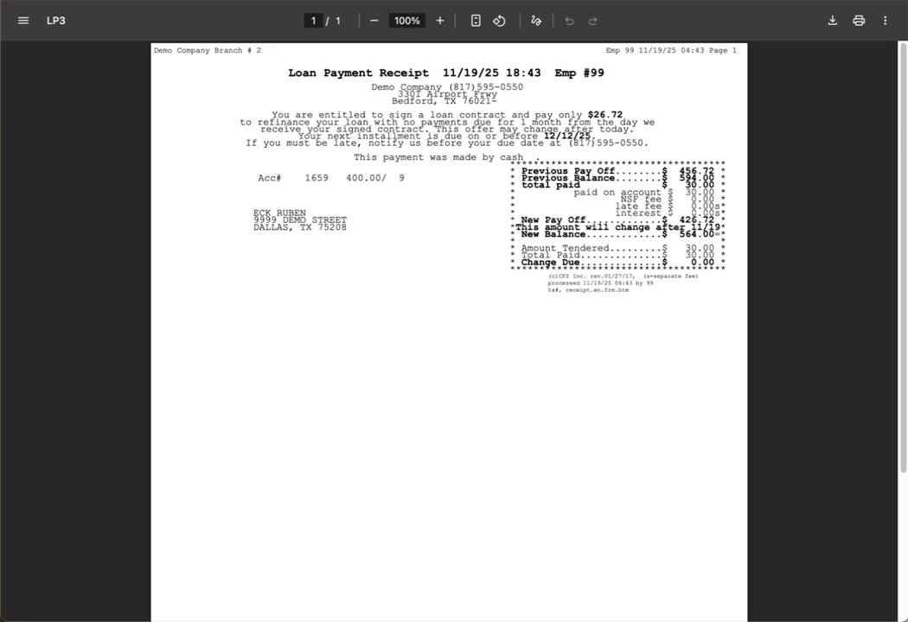
{"action": "key", "text": "super+w"}
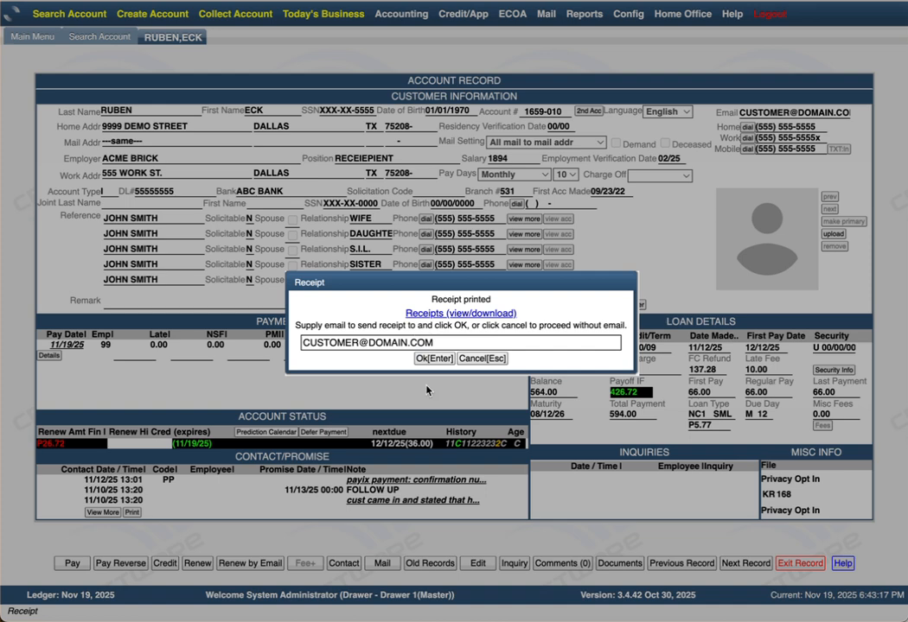
{"action": "left_click", "coordinate": [483, 358]}
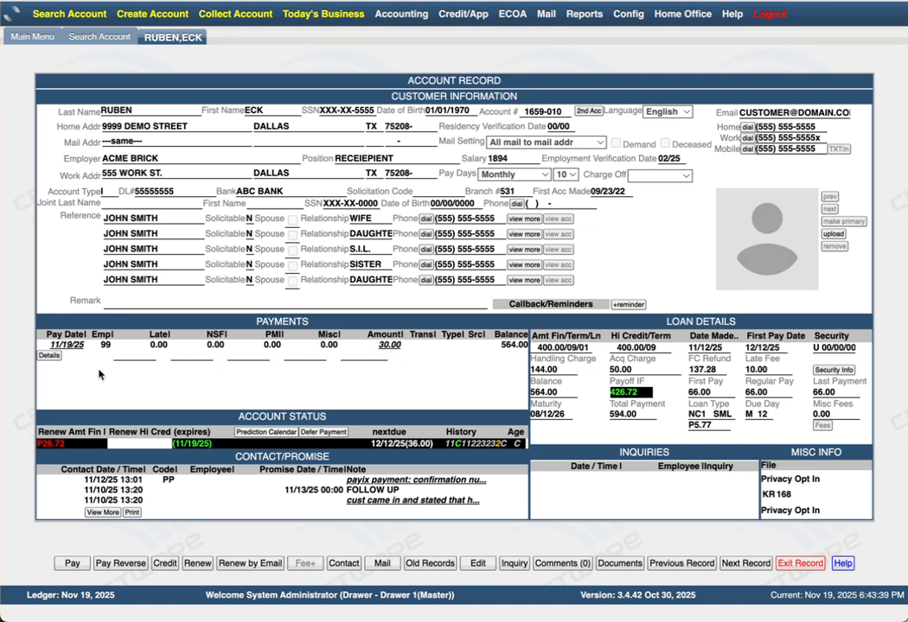
Review the account's payment schedule details and close them.
{"action": "left_click", "coordinate": [48, 355]}
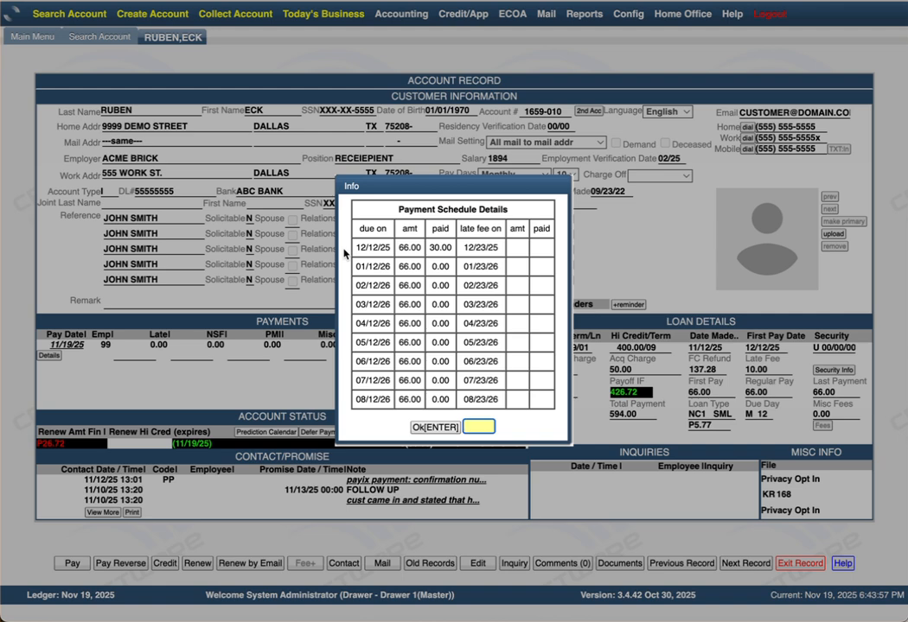
{"action": "left_click", "coordinate": [443, 429]}
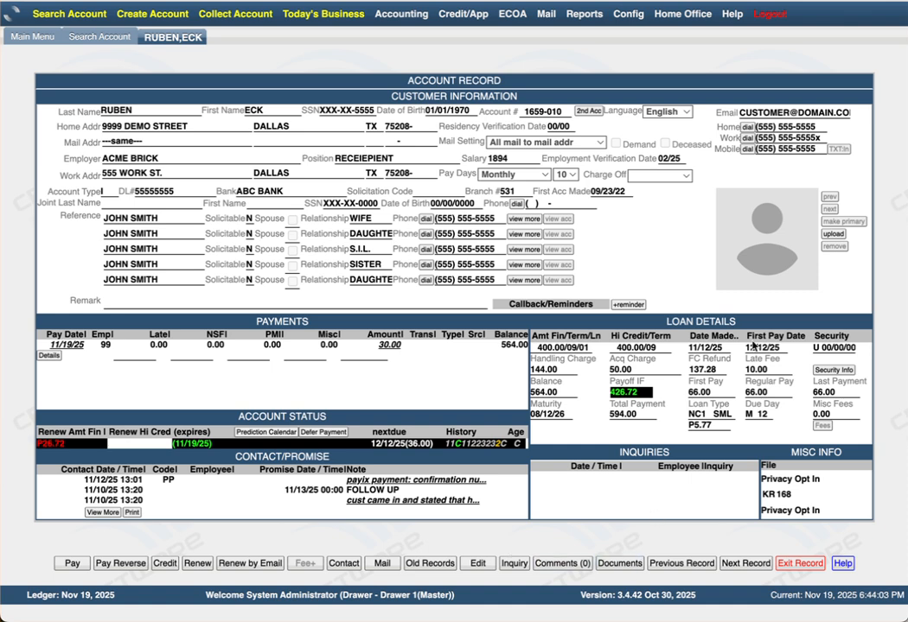
Review the Payment Options in the Loan Info configuration and exit without saving.
{"action": "left_click", "coordinate": [628, 13]}
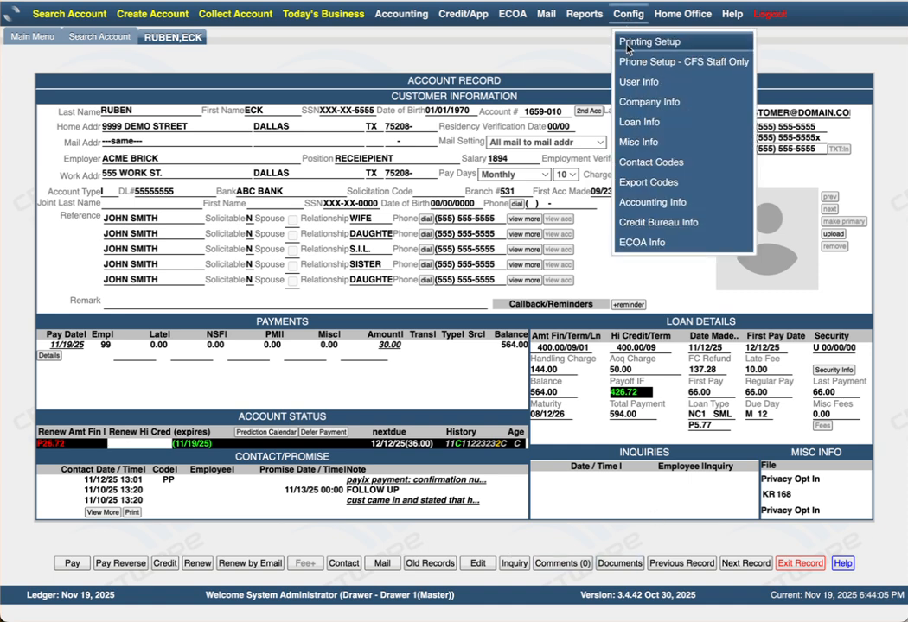
{"action": "left_click", "coordinate": [642, 126]}
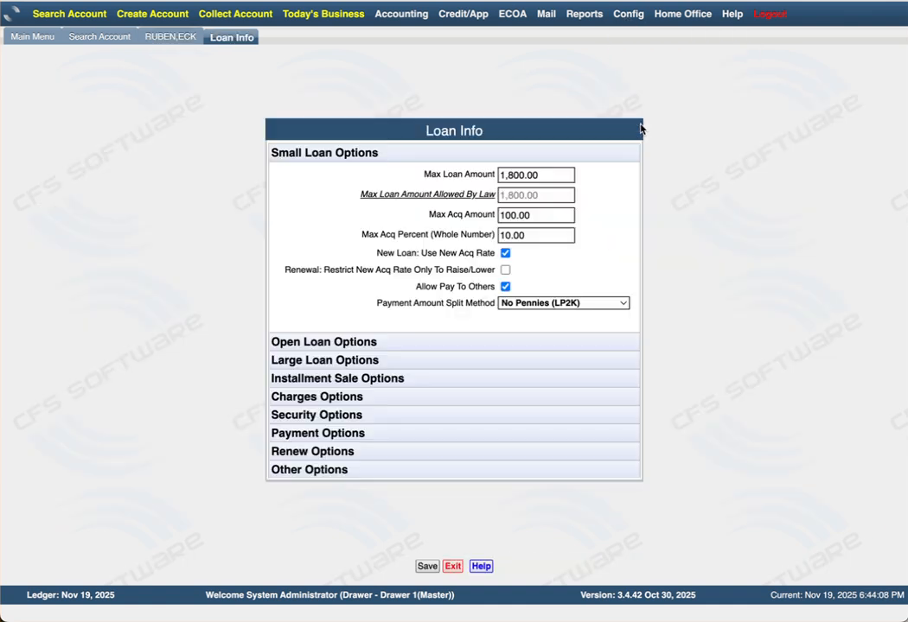
{"action": "left_click", "coordinate": [318, 437]}
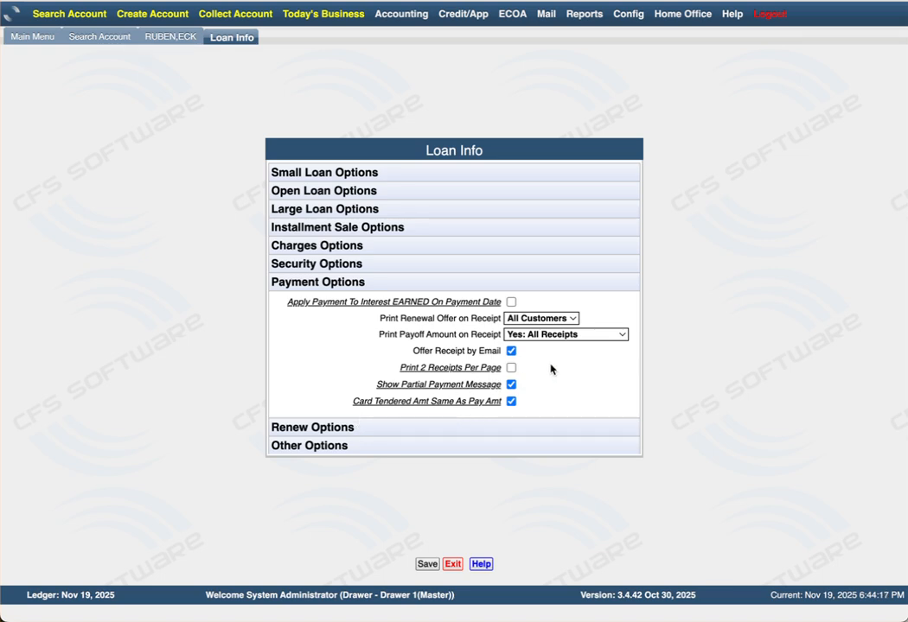
{"action": "left_click", "coordinate": [453, 565]}
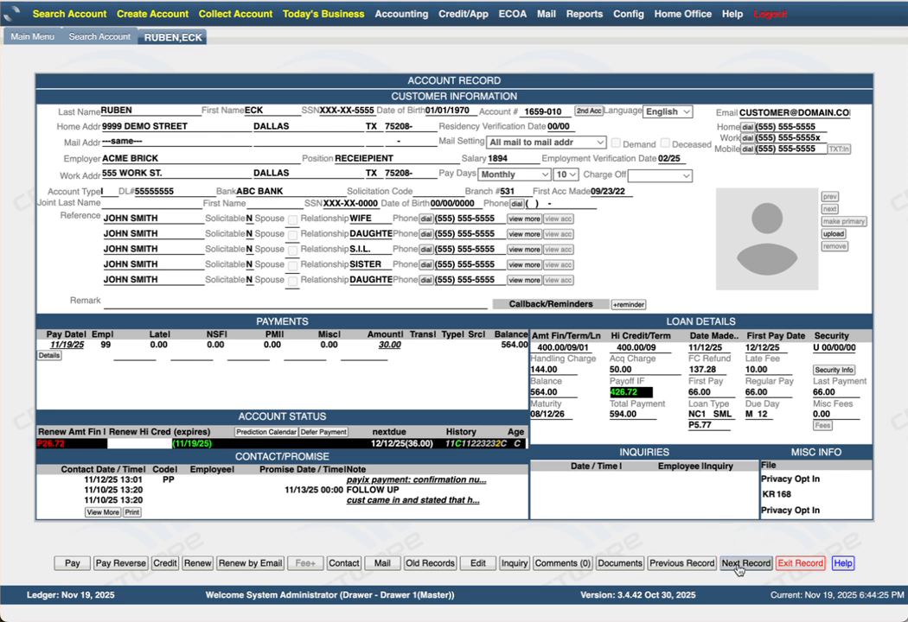
Check the default payment amount for a new payment, cancel the payment, and exit the account record.
{"action": "left_click", "coordinate": [72, 564]}
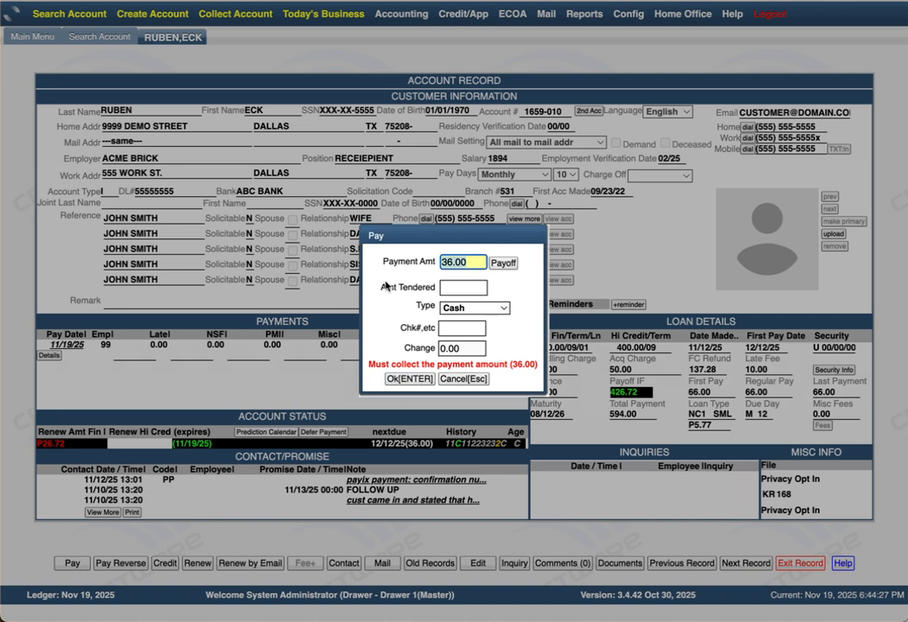
{"action": "left_click", "coordinate": [464, 378]}
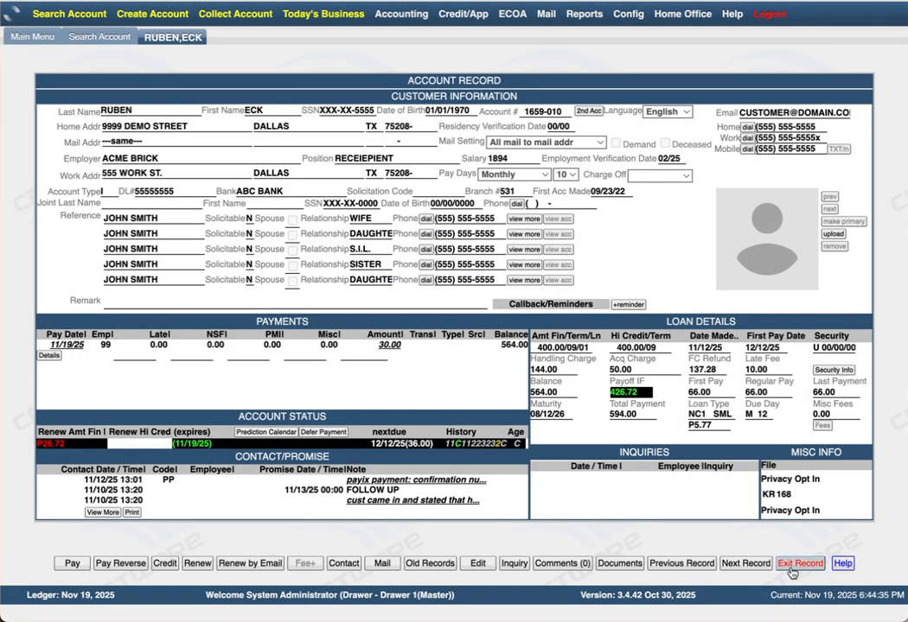
{"action": "left_click", "coordinate": [790, 569]}
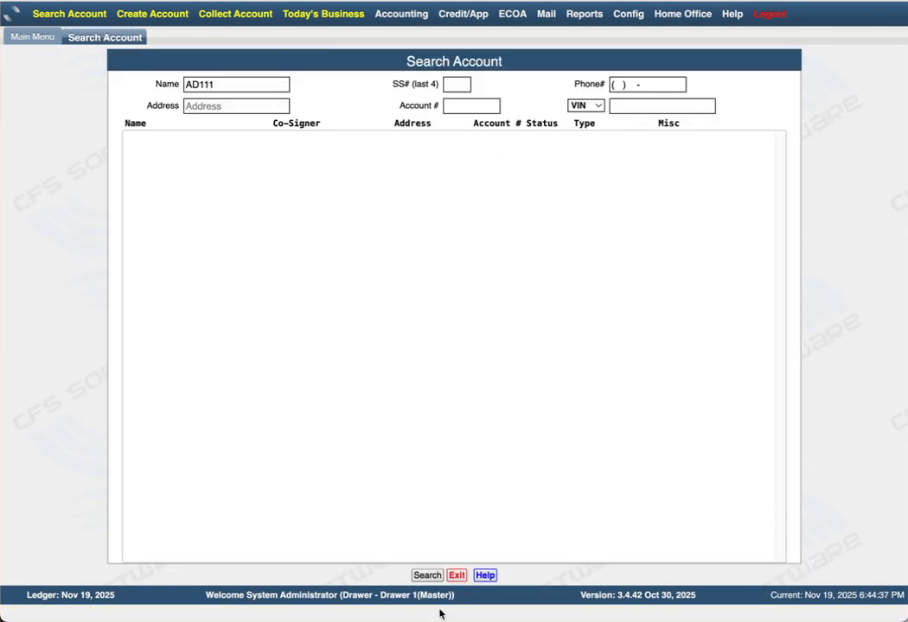